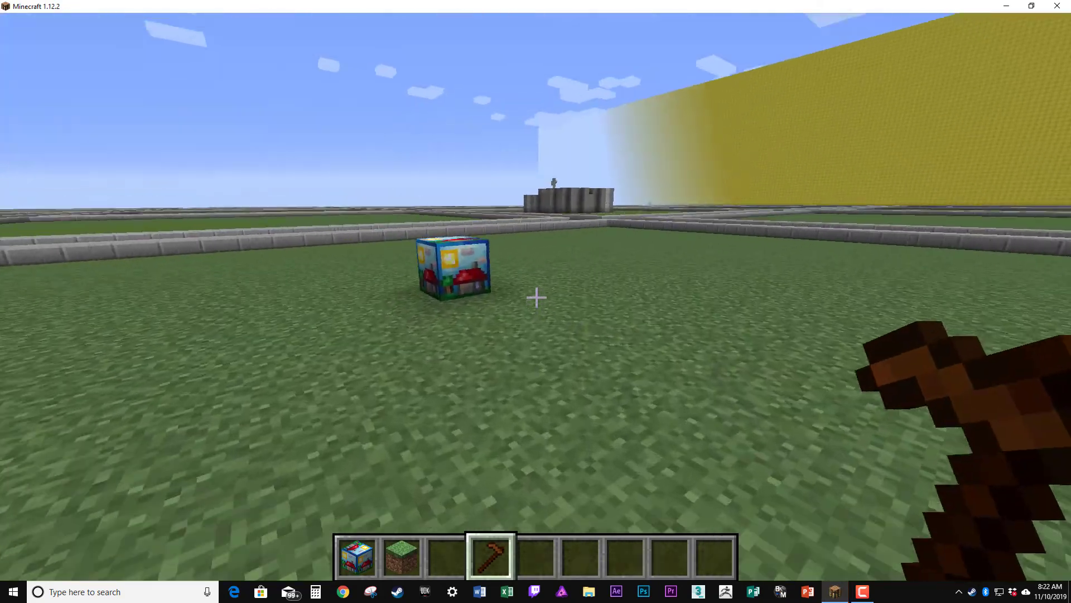
# Step: Select gate.schematic in the builder block's schematic list
pyautogui.press('w')
pyautogui.rightClick(536, 297)
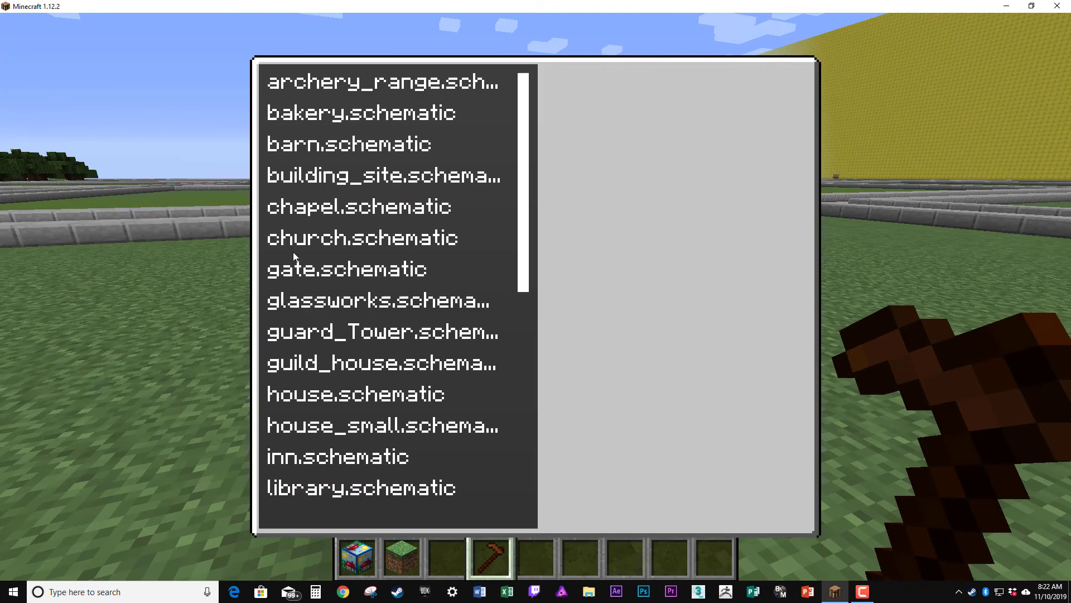
pyautogui.click(323, 266)
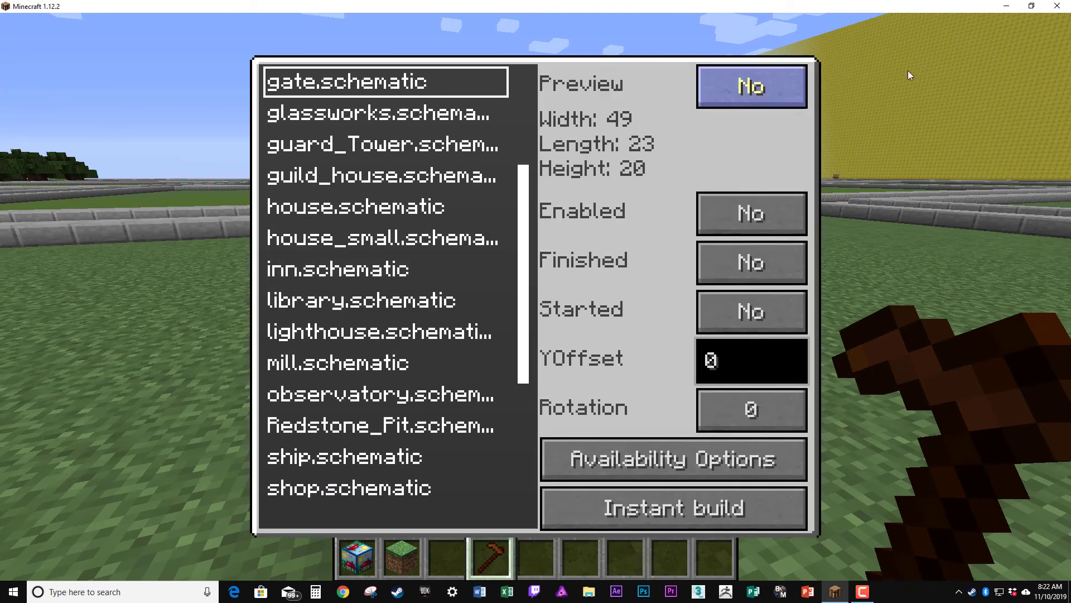
pyautogui.press('Escape')
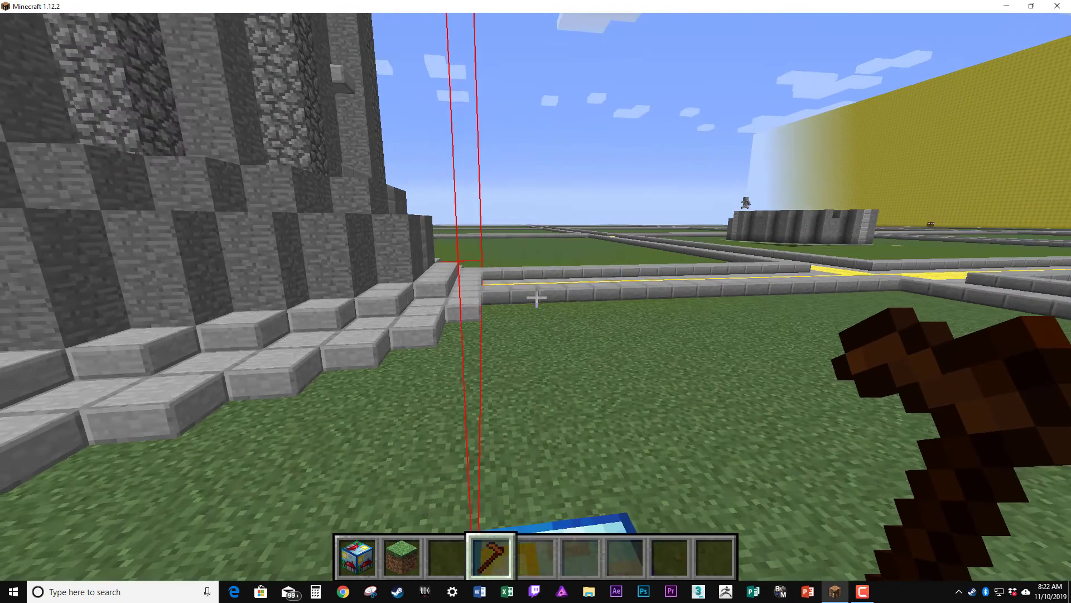
# Step: Rotate the gate schematic to 180 degrees and view the rotated preview
pyautogui.press('w')
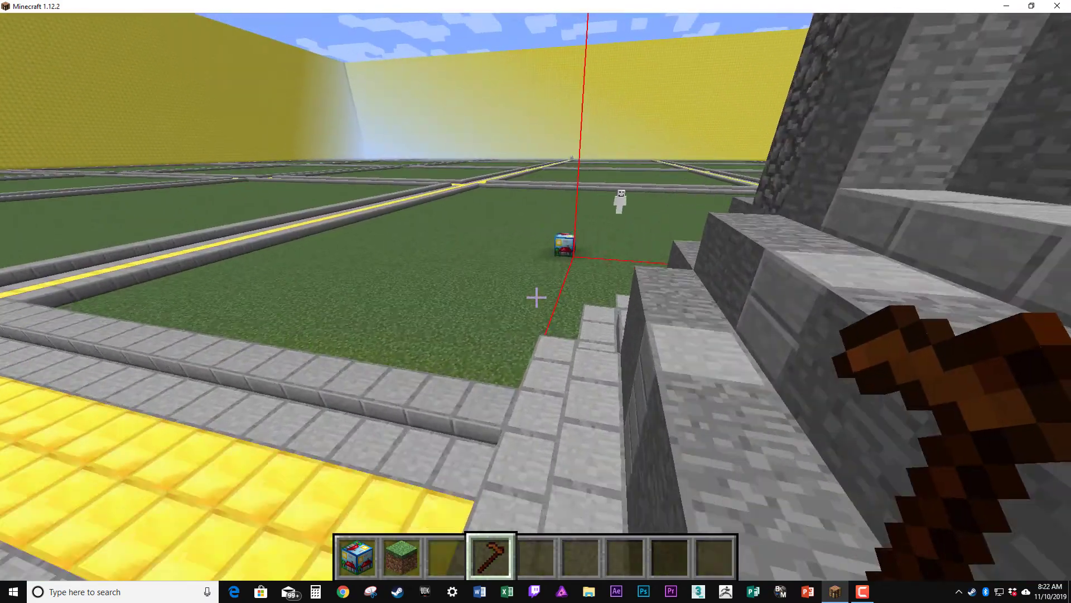
pyautogui.press('w')
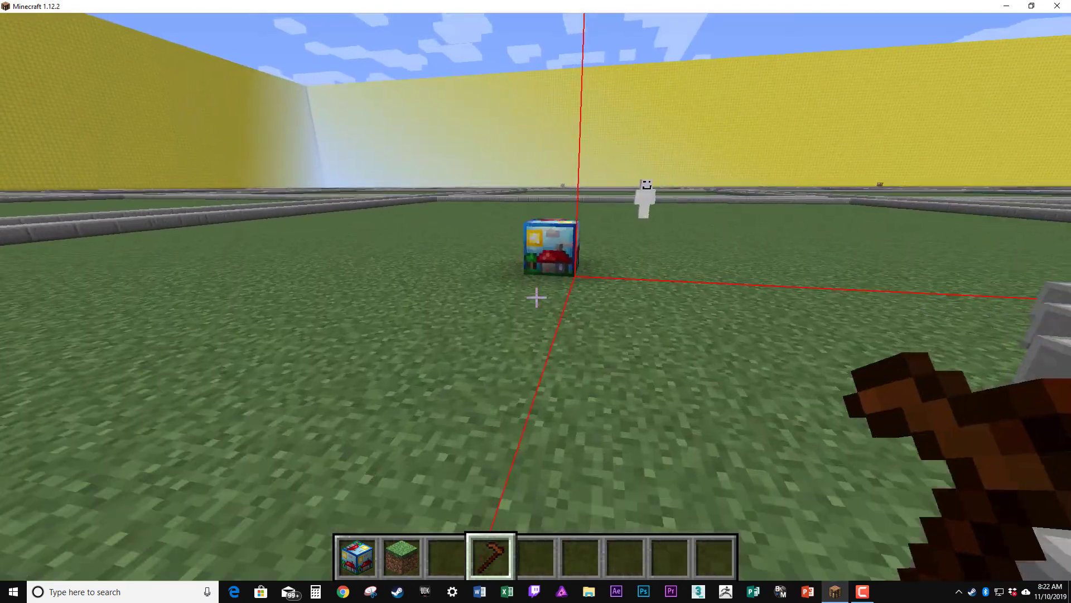
pyautogui.rightClick(535, 294)
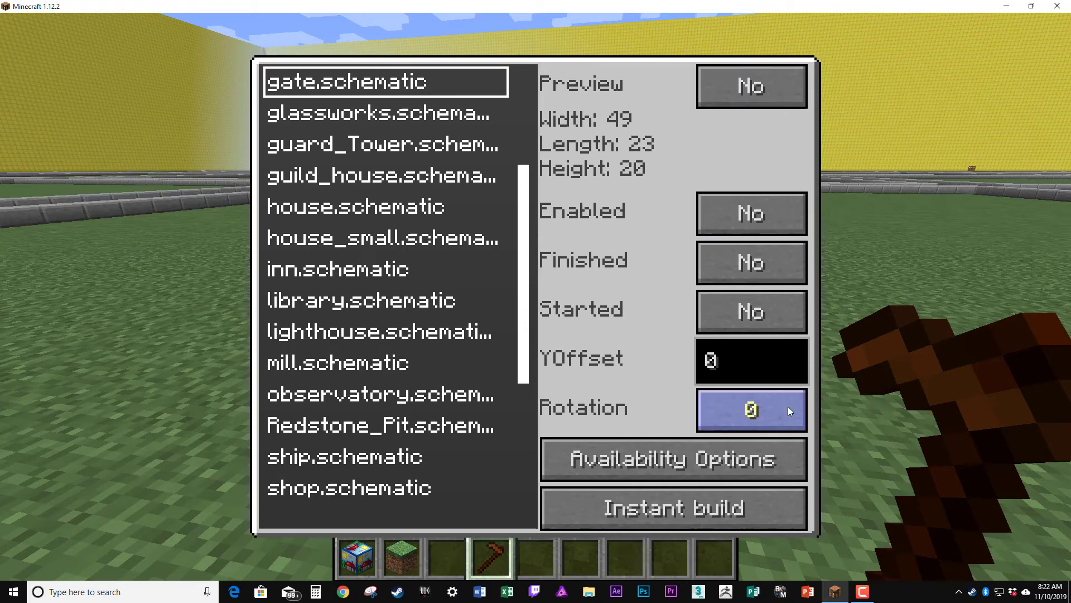
pyautogui.click(769, 411)
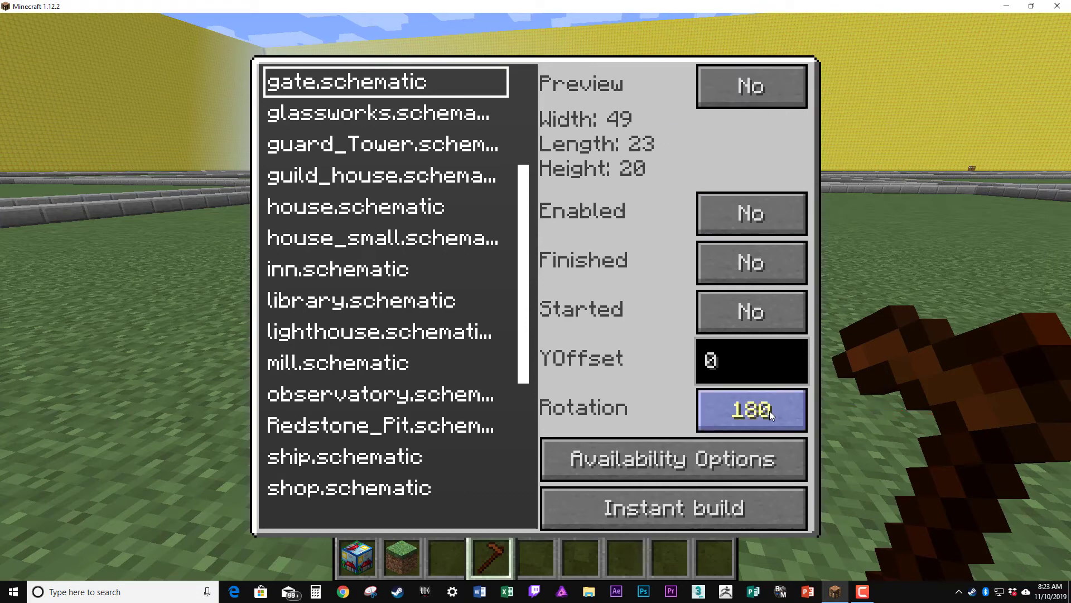
pyautogui.click(740, 87)
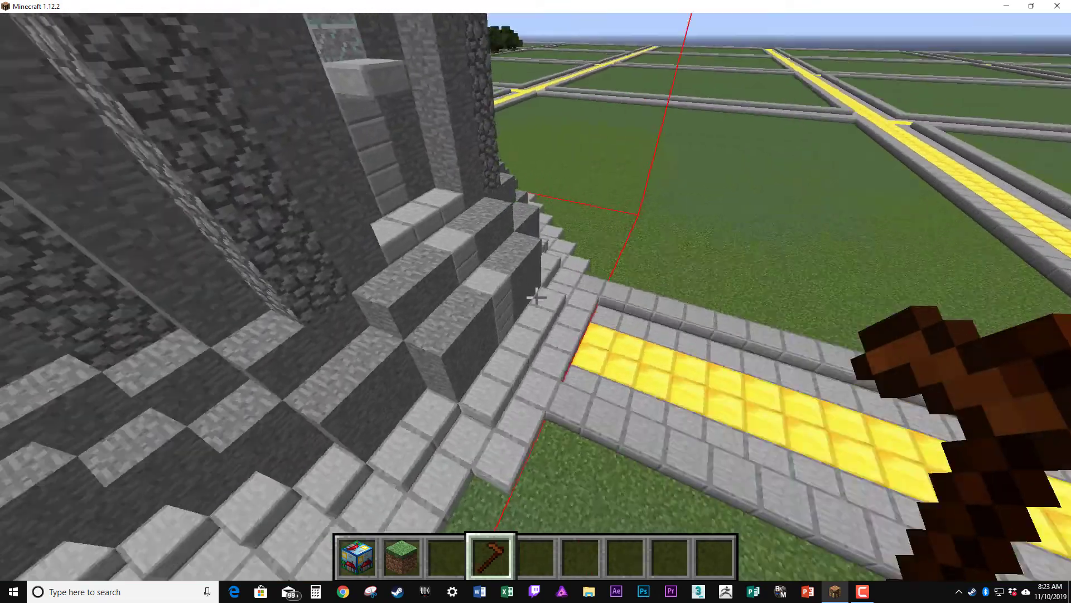
pyautogui.press('w')
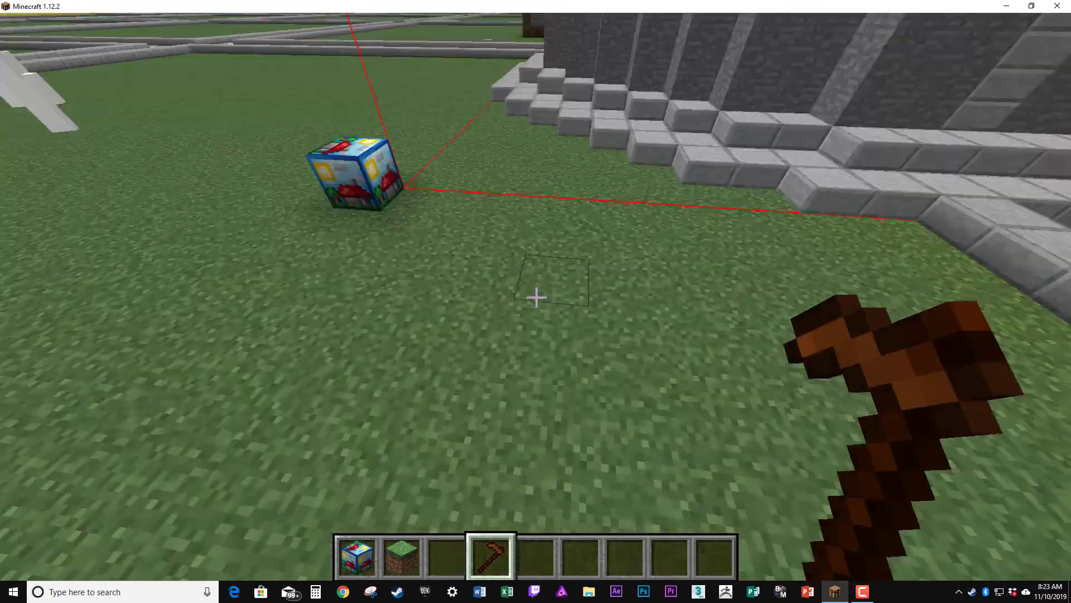
pyautogui.scroll(2, 535, 296)
pyautogui.scroll(1, 535, 296)
# Step: Preview house.schematic, then break the builder block and the dirt block
pyautogui.rightClick(537, 296)
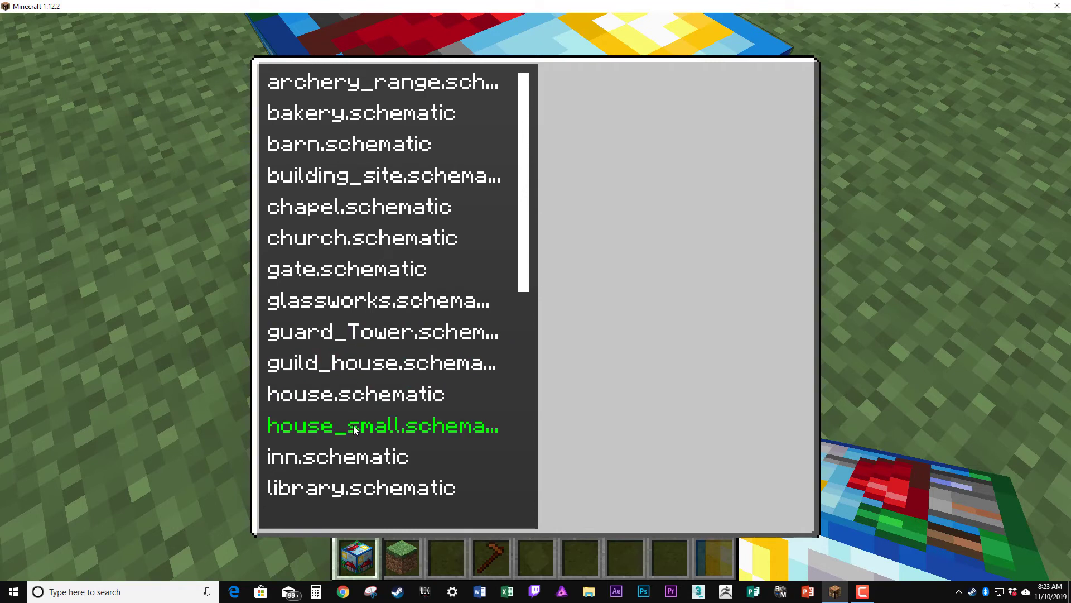
pyautogui.click(372, 395)
pyautogui.click(751, 84)
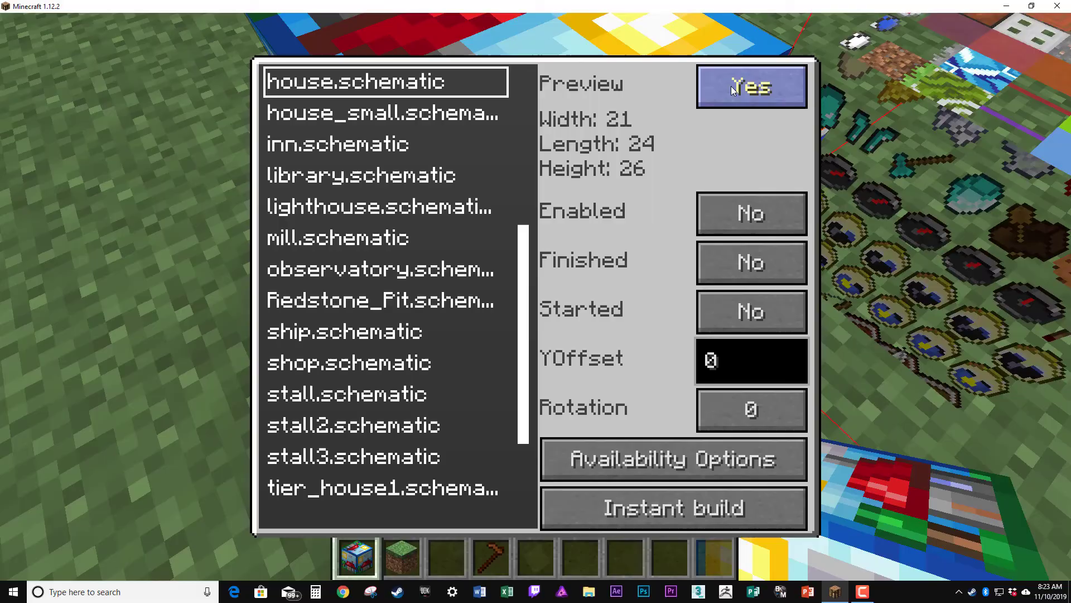
pyautogui.press('Escape')
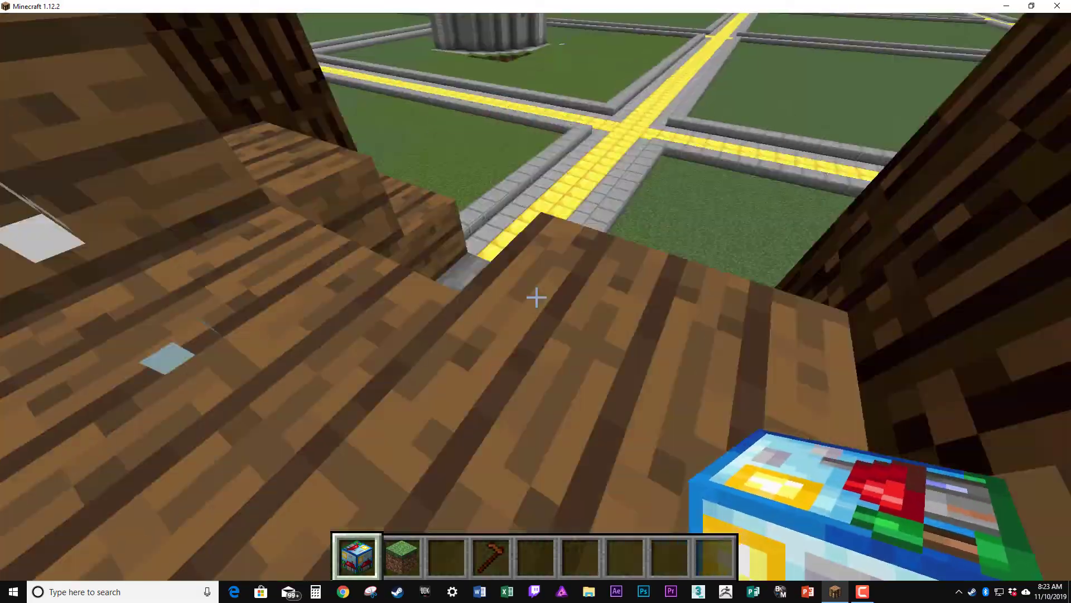
pyautogui.scroll(-1, 536, 296)
pyautogui.scroll(-2, 537, 295)
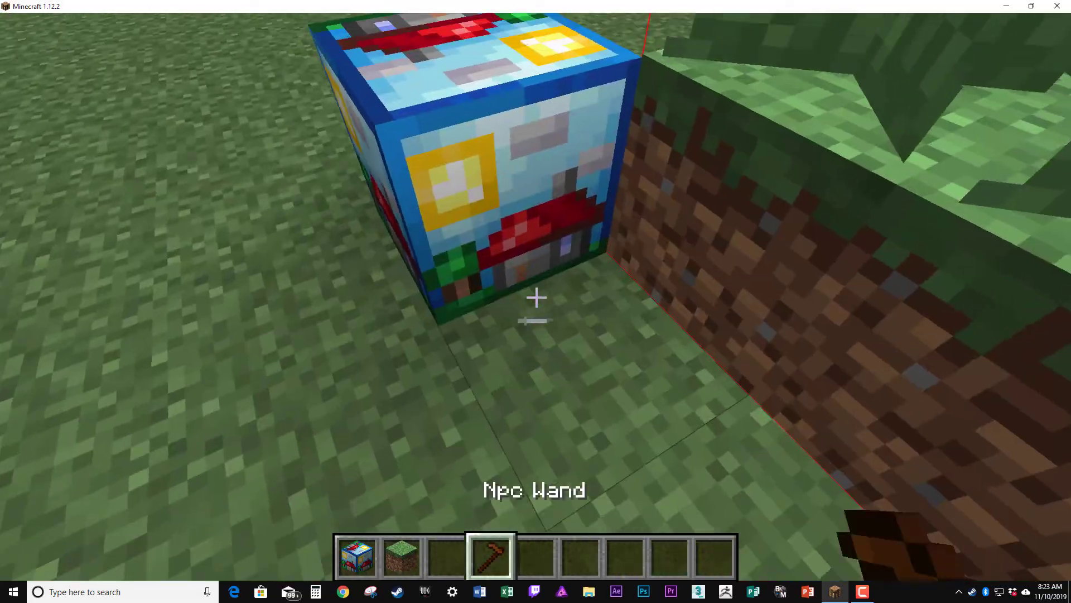
pyautogui.scroll(1, 536, 296)
pyautogui.click(536, 296)
pyautogui.scroll(1, 536, 295)
pyautogui.click(536, 295)
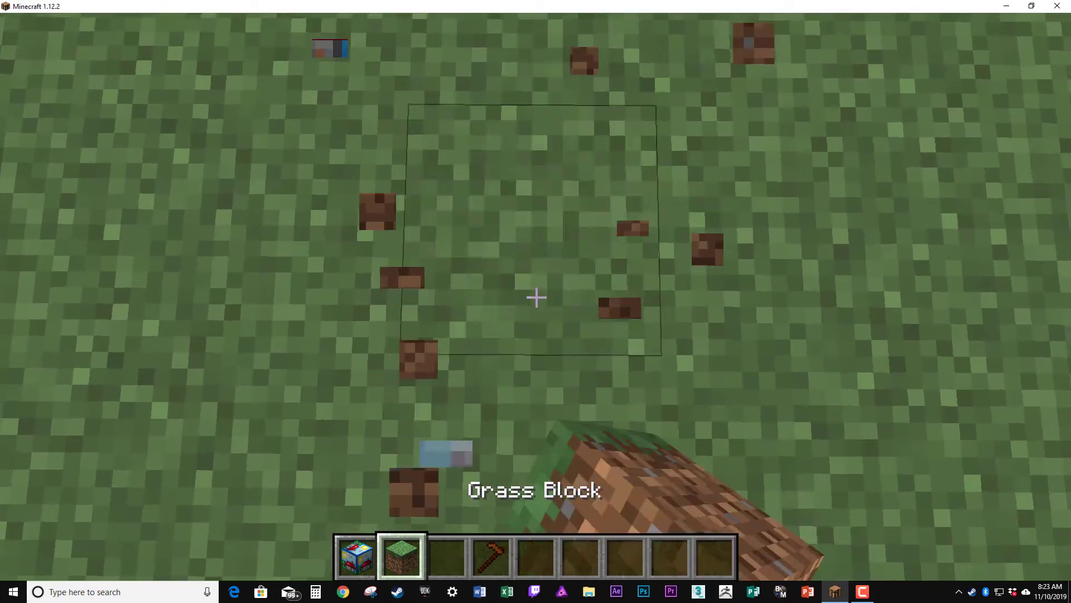
pyautogui.scroll(1, 536, 295)
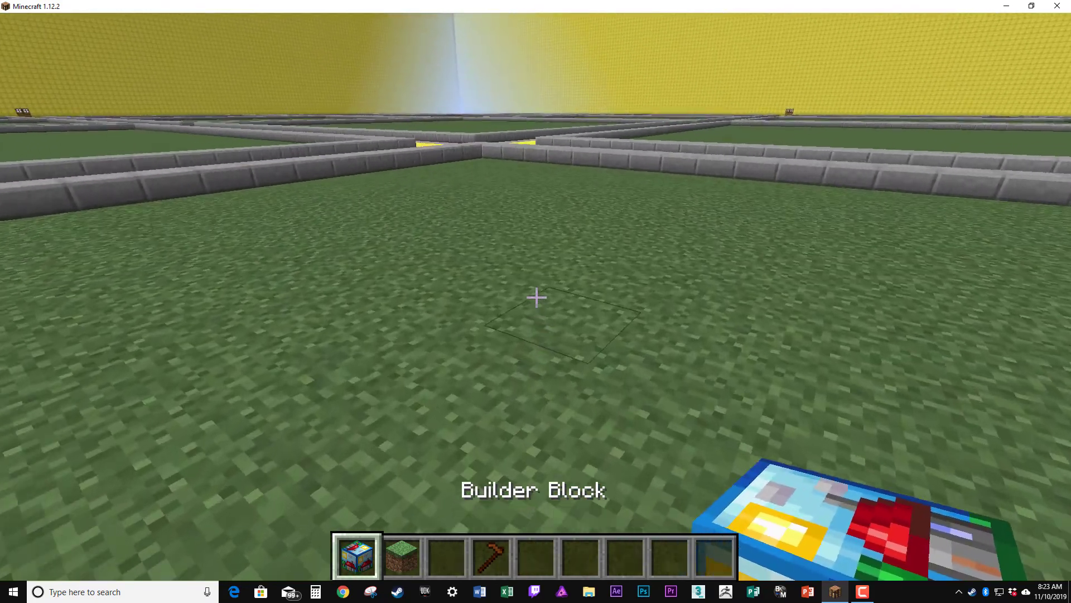
# Step: Place a builder block and select house.schematic instead of the inn schematic
pyautogui.rightClick(536, 296)
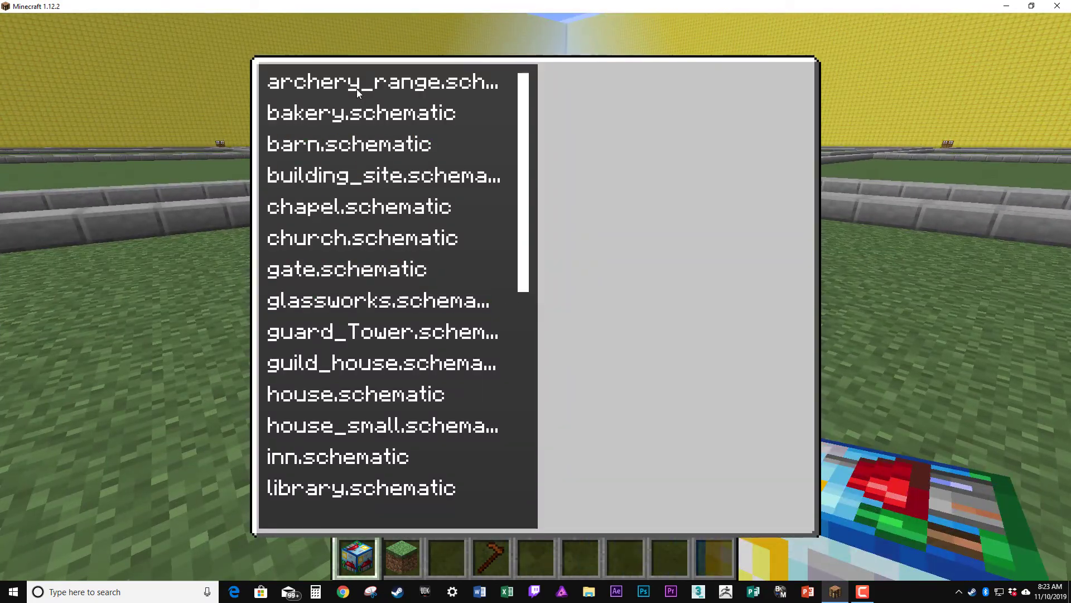
pyautogui.click(427, 461)
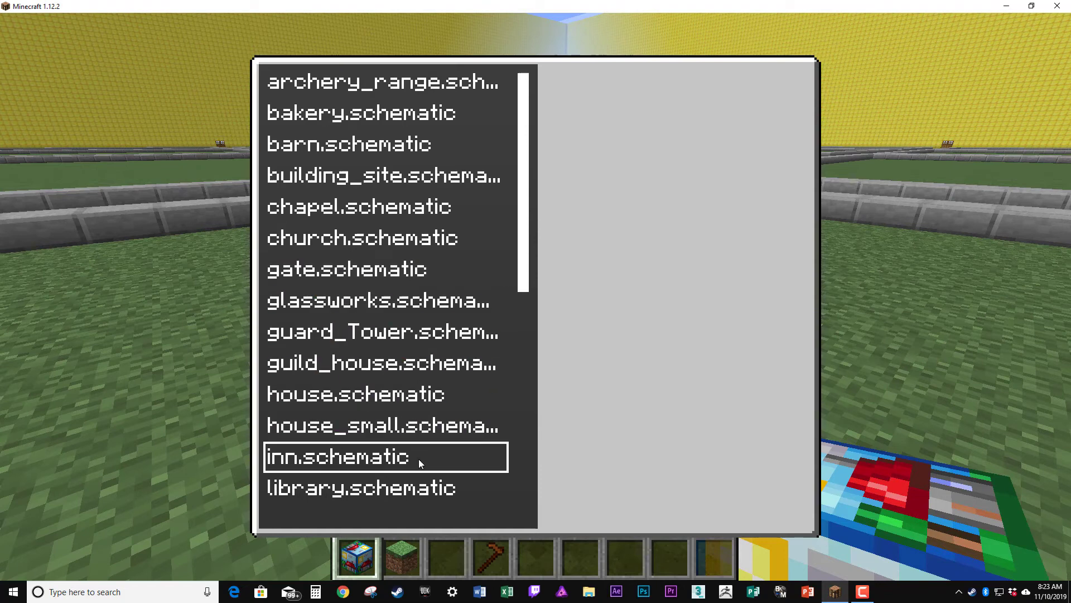
pyautogui.scroll(-5, 419, 459)
pyautogui.scroll(1, 359, 344)
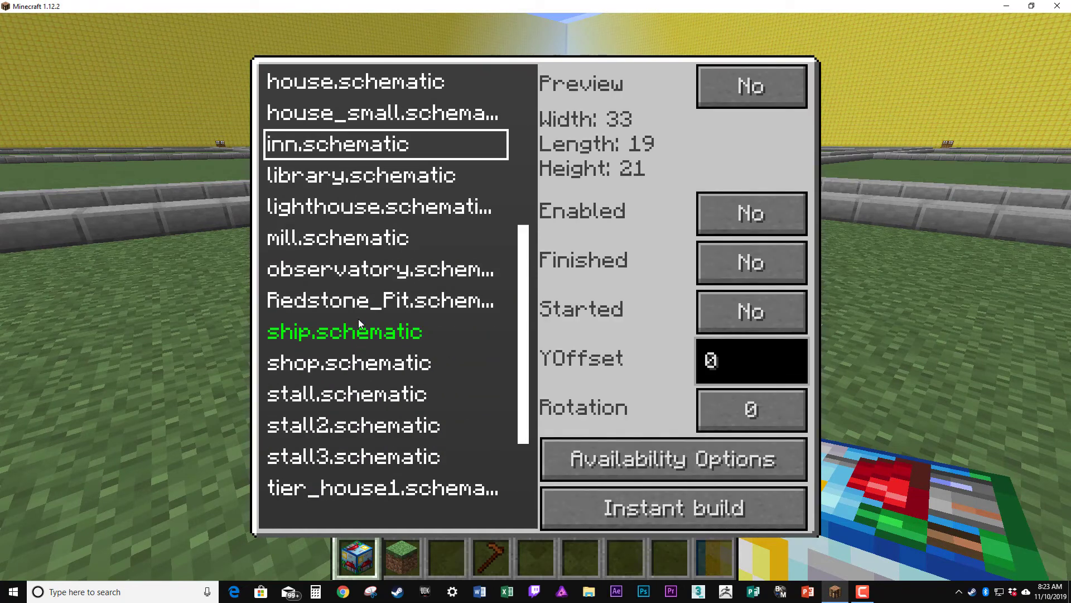
pyautogui.scroll(1, 358, 319)
pyautogui.click(355, 117)
pyautogui.scroll(-1, 356, 120)
pyautogui.press('Escape')
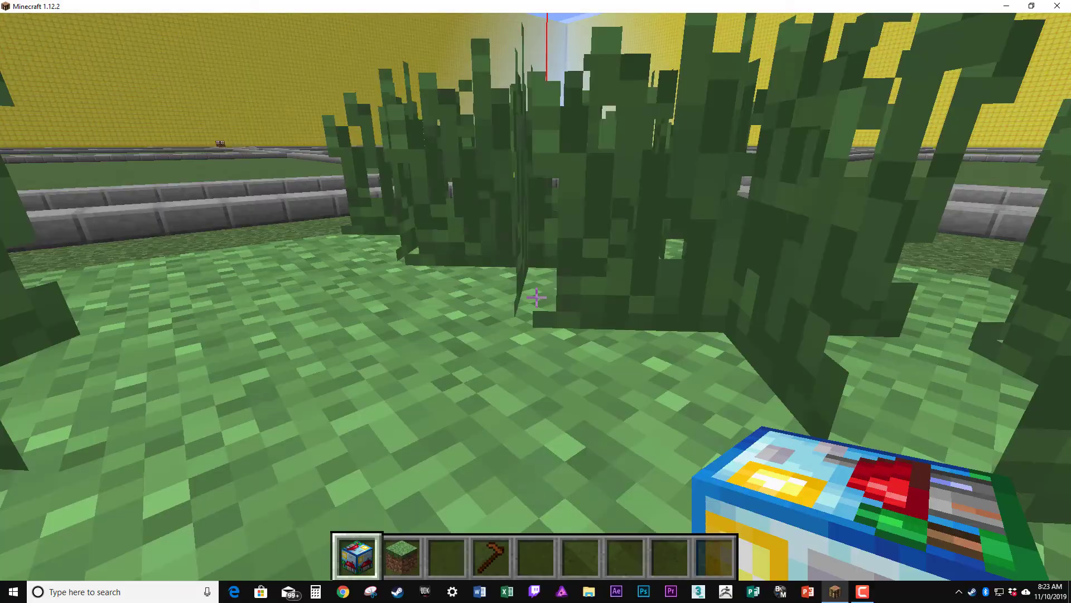
# Step: View the house preview from a distance, then break the builder block
pyautogui.press('s')
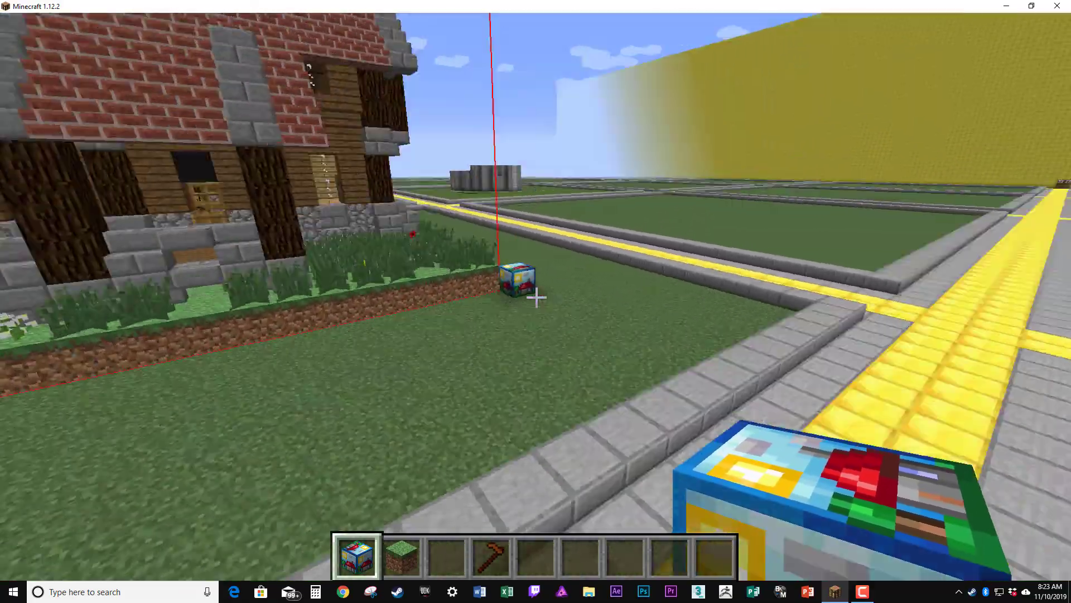
pyautogui.press('w')
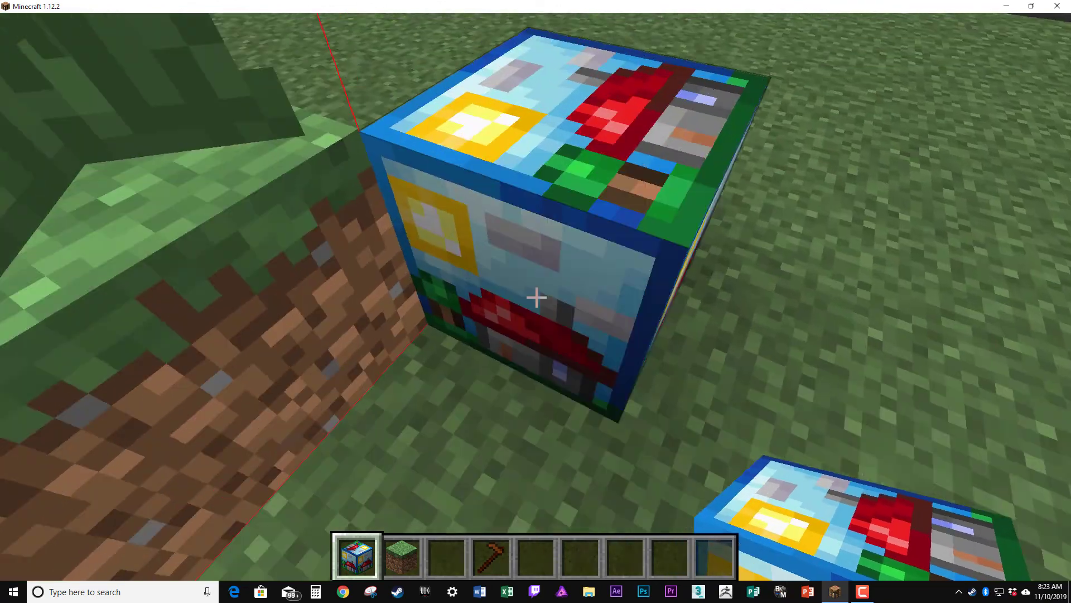
pyautogui.click(536, 296)
pyautogui.rightClick(535, 297)
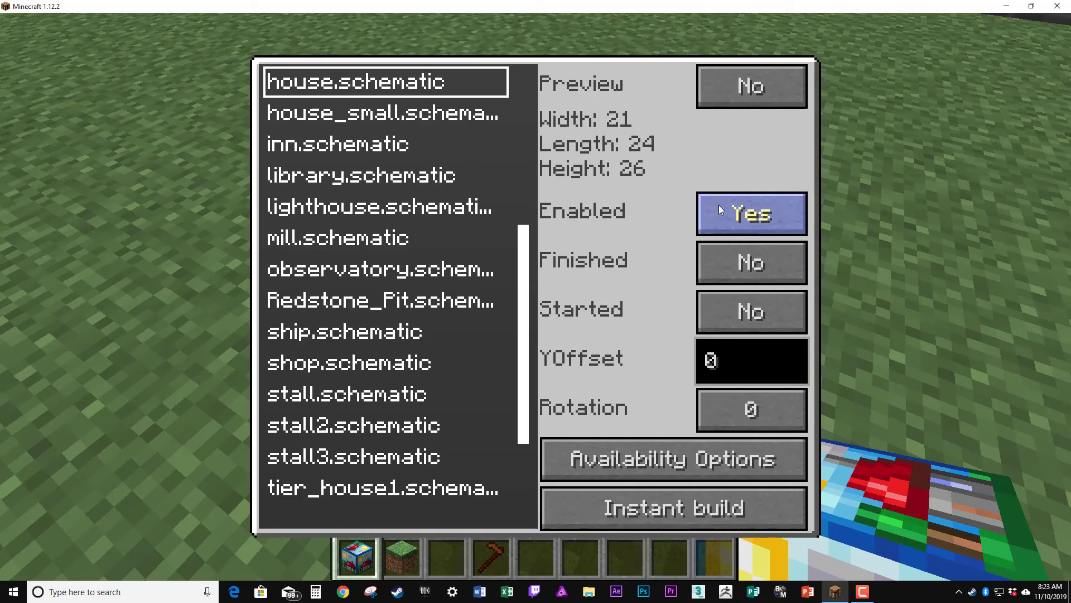
pyautogui.press('Escape')
pyautogui.scroll(-1, 536, 296)
pyautogui.scroll(-1, 537, 297)
pyautogui.scroll(-1, 535, 297)
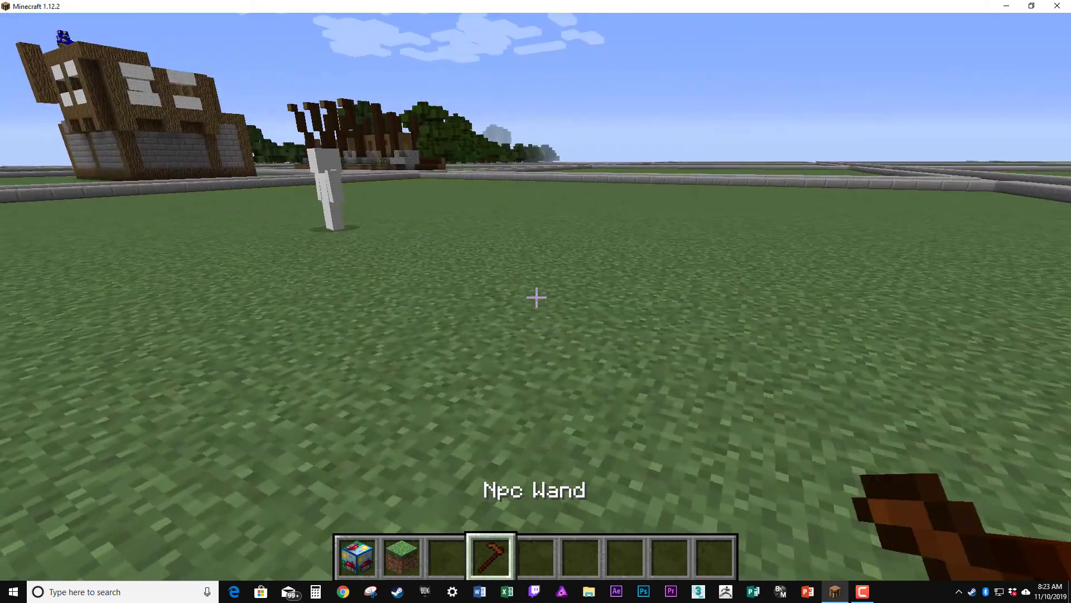
pyautogui.scroll(1, 536, 297)
pyautogui.press('w')
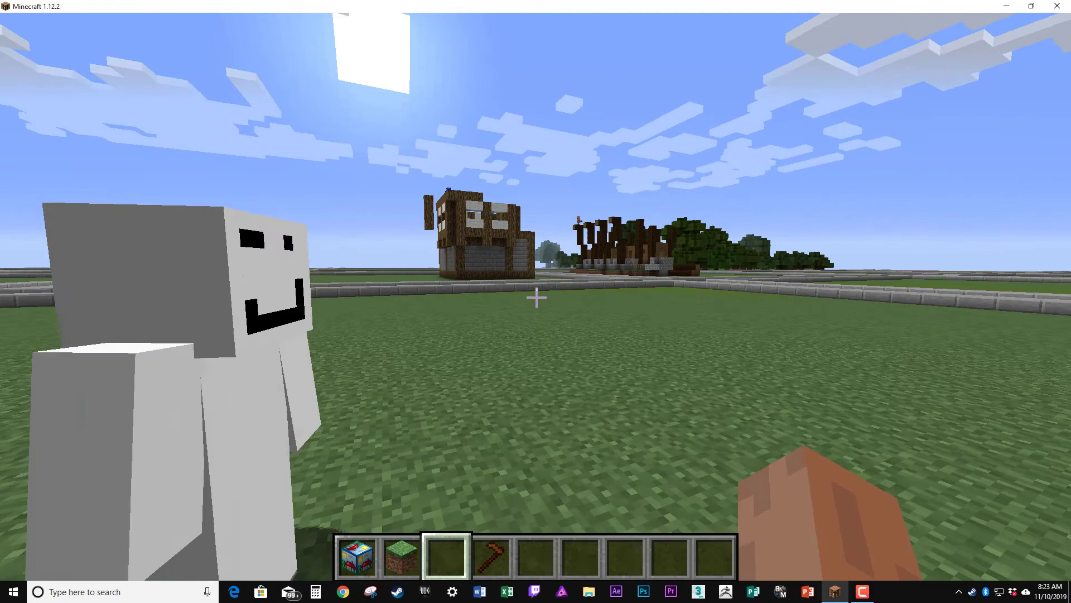
pyautogui.press('w')
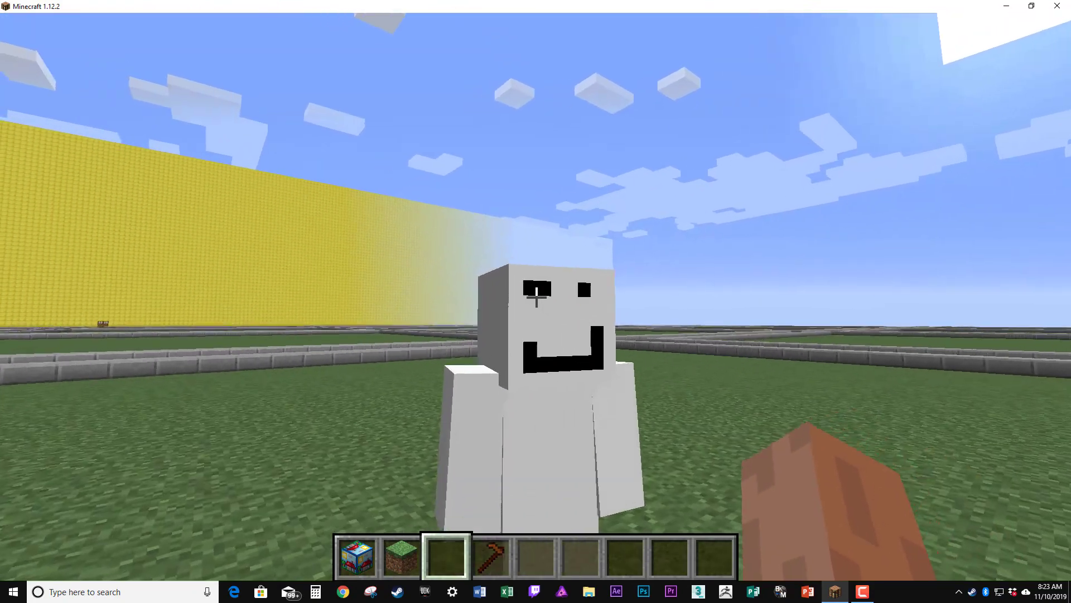
pyautogui.press('w')
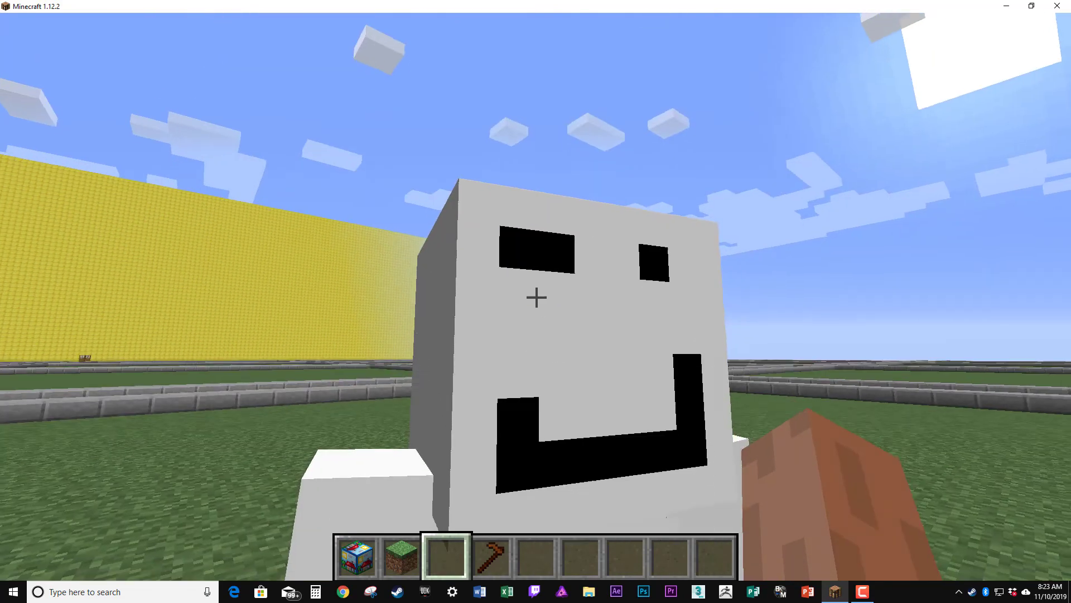
pyautogui.press('w')
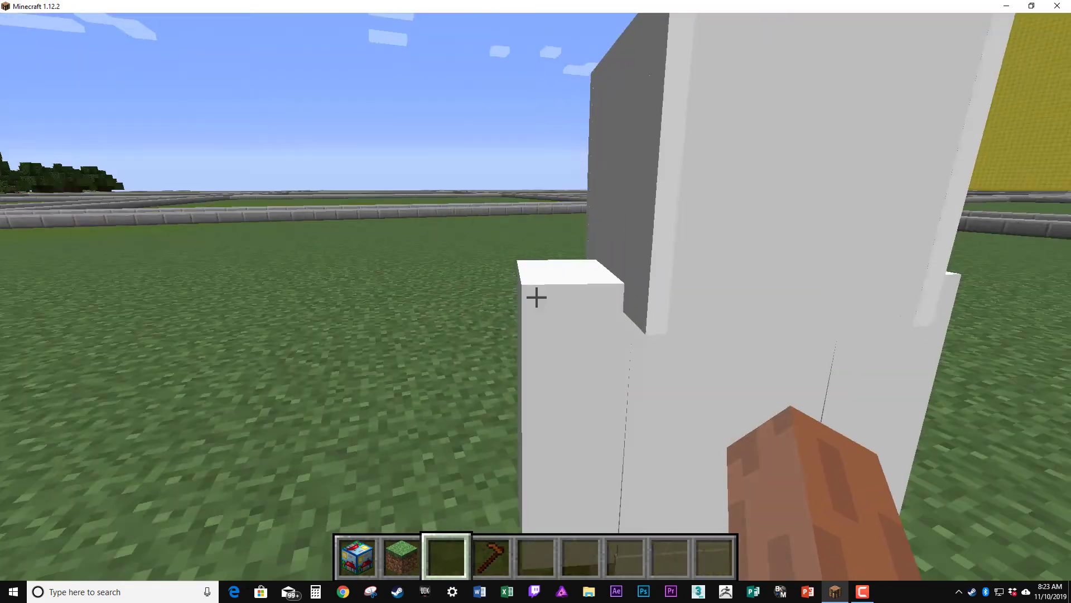
pyautogui.press('w')
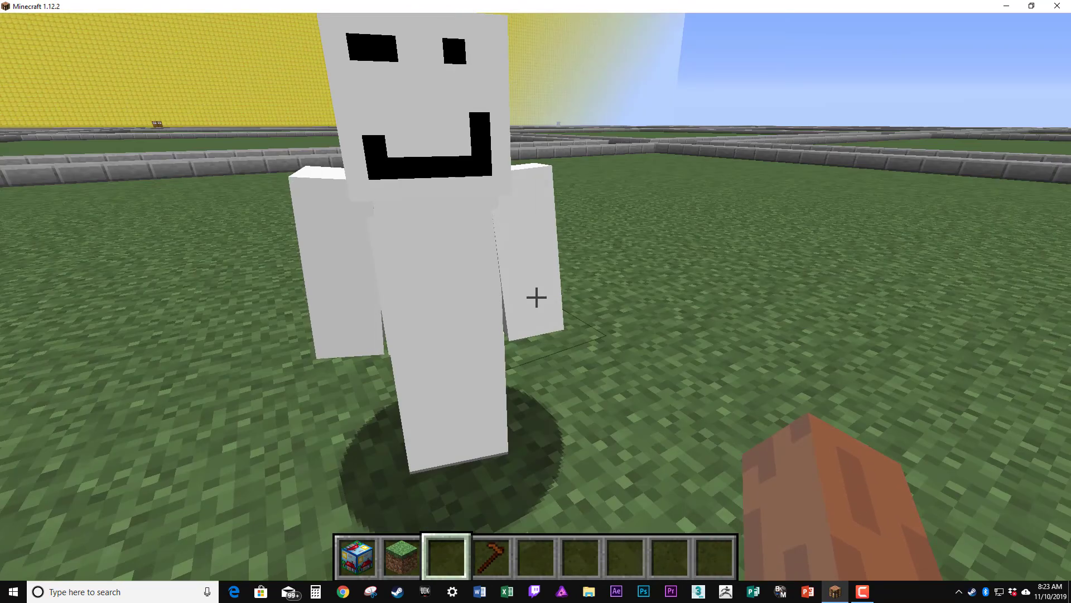
pyautogui.scroll(-2, 535, 297)
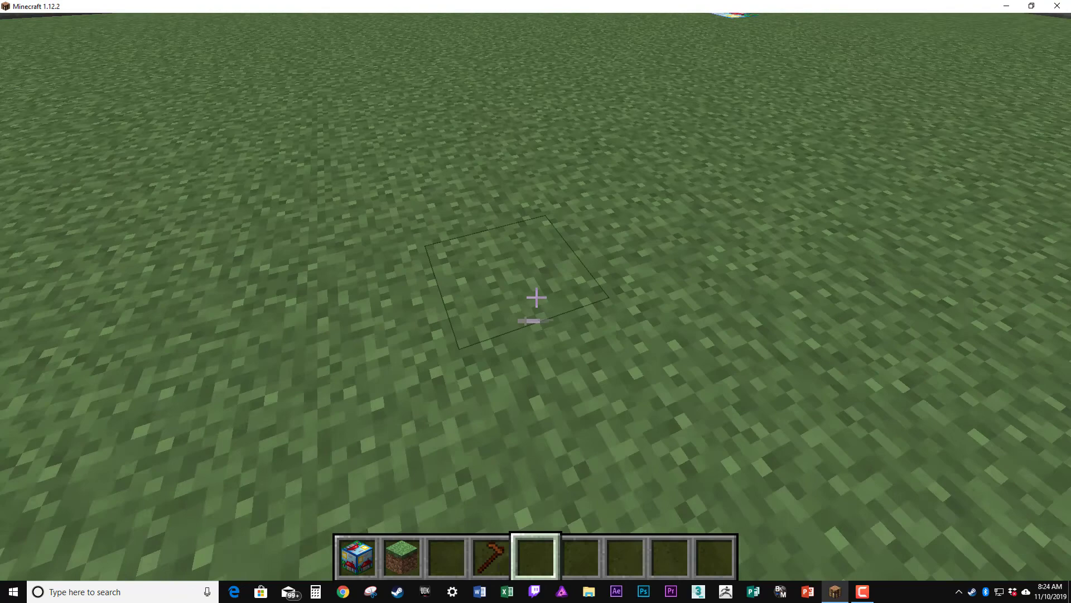
pyautogui.scroll(1, 536, 297)
pyautogui.write('ech')
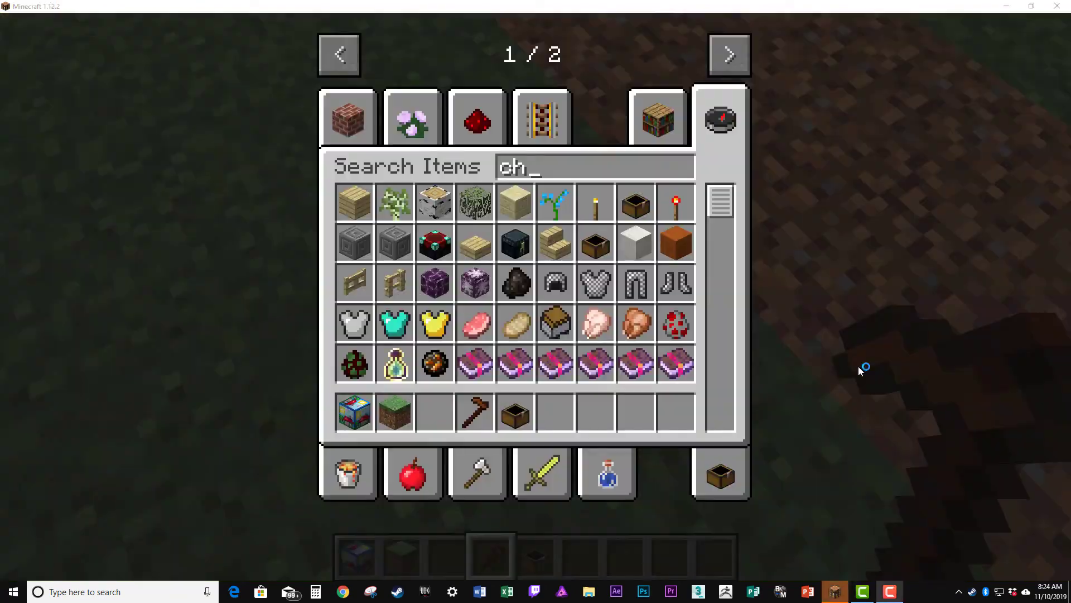
# Step: Place a test chest on the grass, open it, and break it
pyautogui.press('Escape')
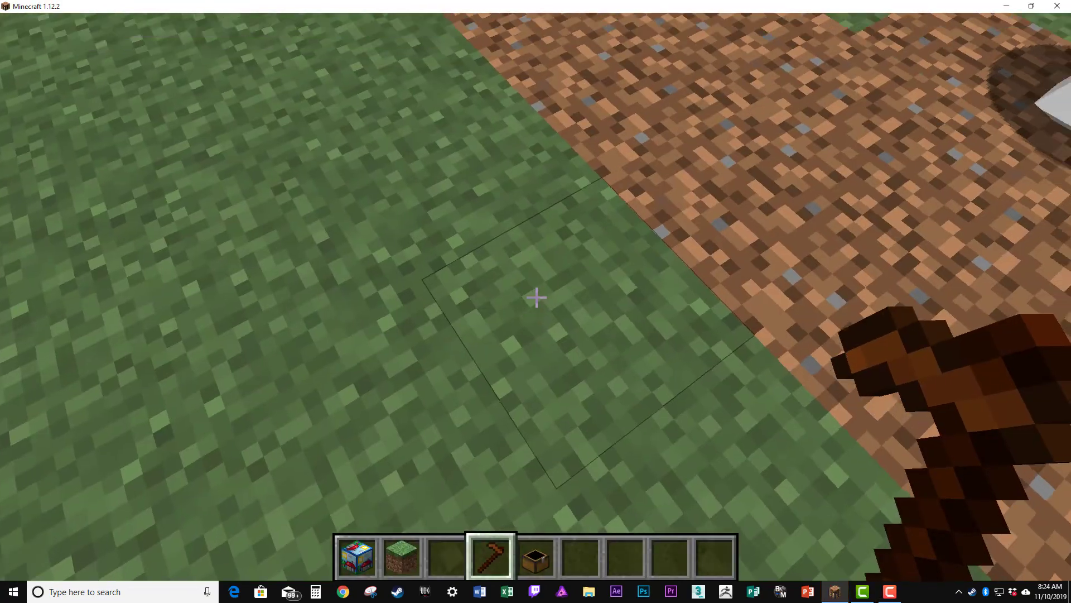
pyautogui.scroll(-2, 536, 298)
pyautogui.scroll(1, 536, 298)
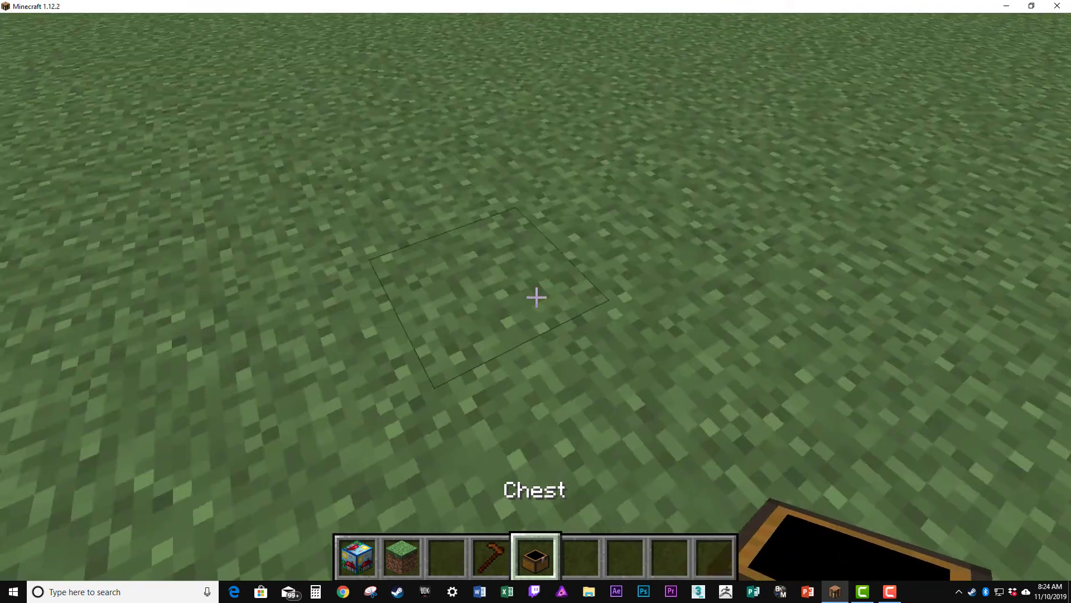
pyautogui.rightClick(536, 298)
pyautogui.scroll(-1, 536, 297)
pyautogui.rightClick(535, 297)
# Step: Put a chest in the seventh hotbar slot and place it on the grass
pyautogui.press('e')
pyautogui.click(536, 297)
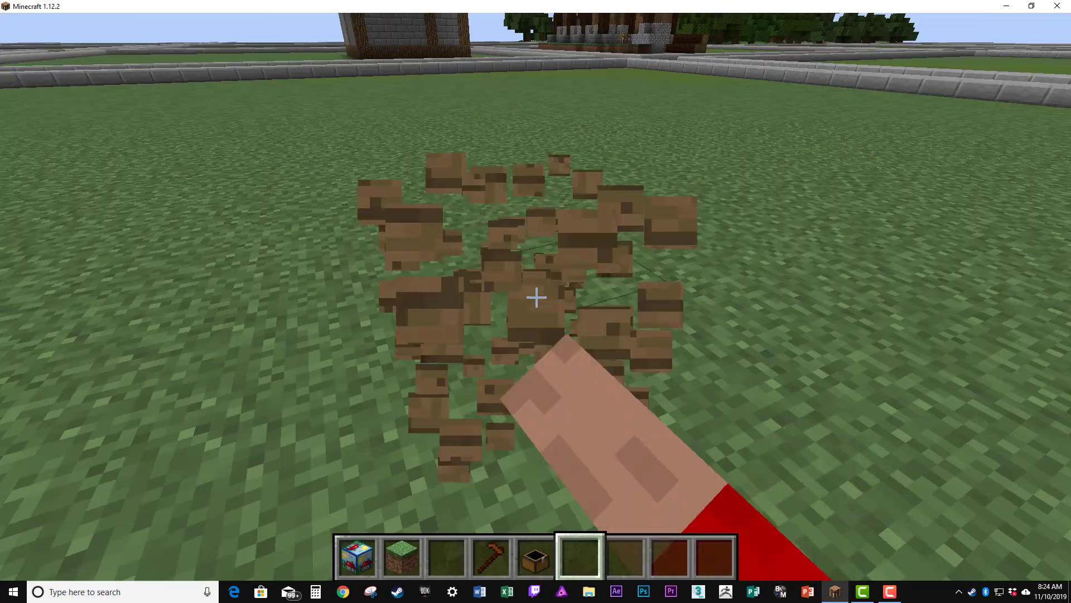
pyautogui.write('ehe')
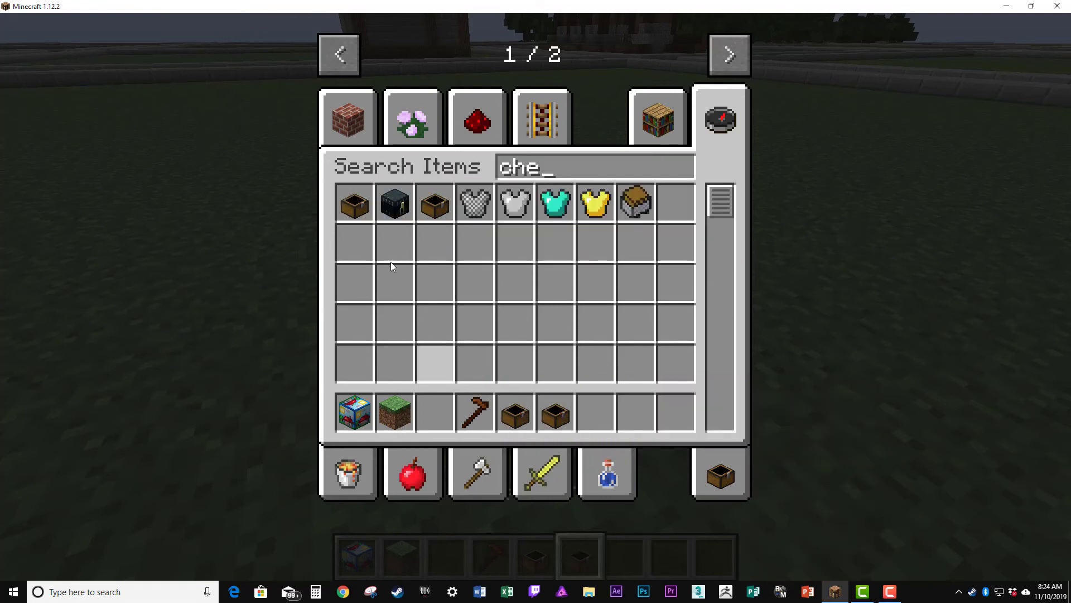
pyautogui.click(587, 413)
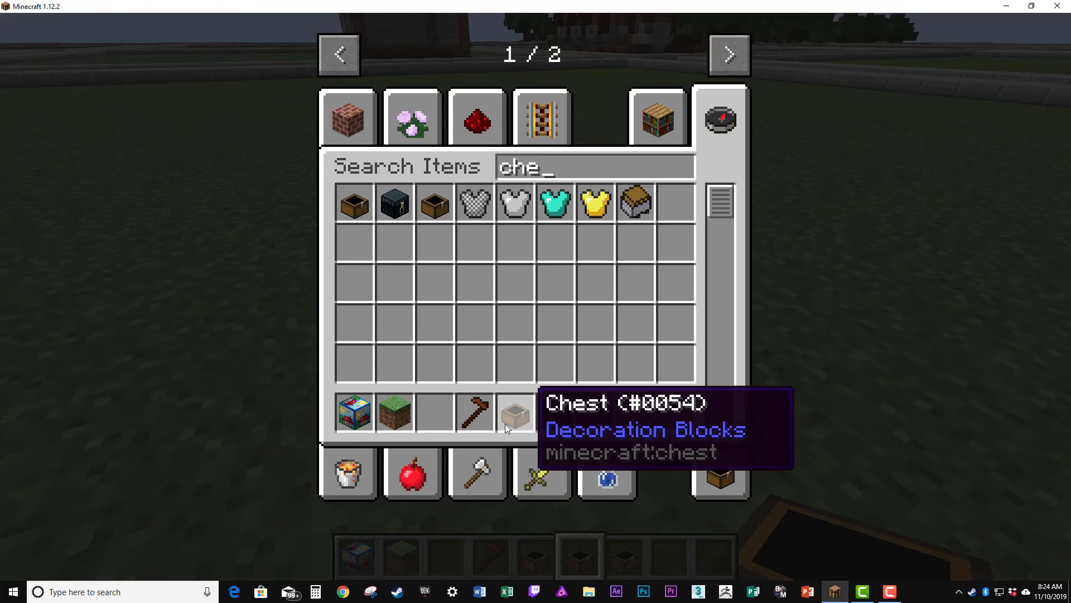
pyautogui.press('e')
pyautogui.rightClick(536, 301)
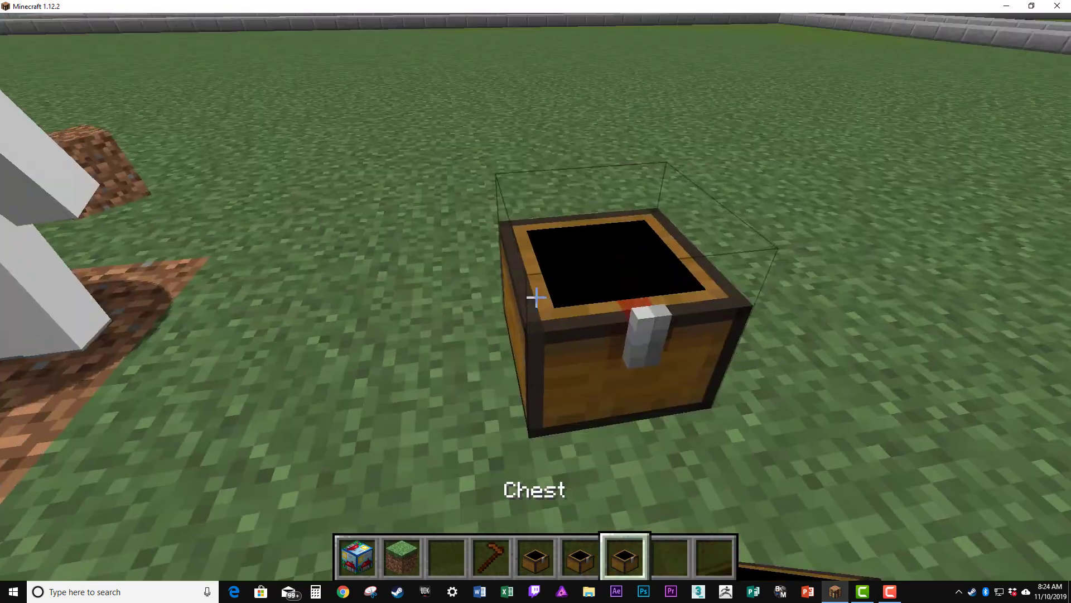
pyautogui.press('e')
pyautogui.scroll(-1, 537, 302)
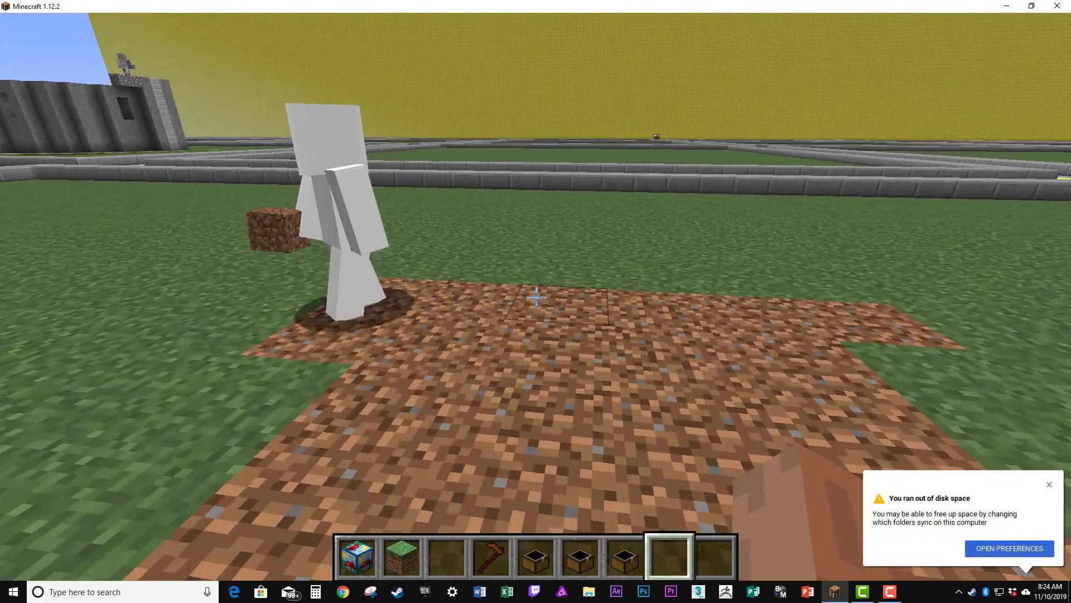
# Step: Close the creative item search without taking items, then walk past the dirt patch
pyautogui.press('e')
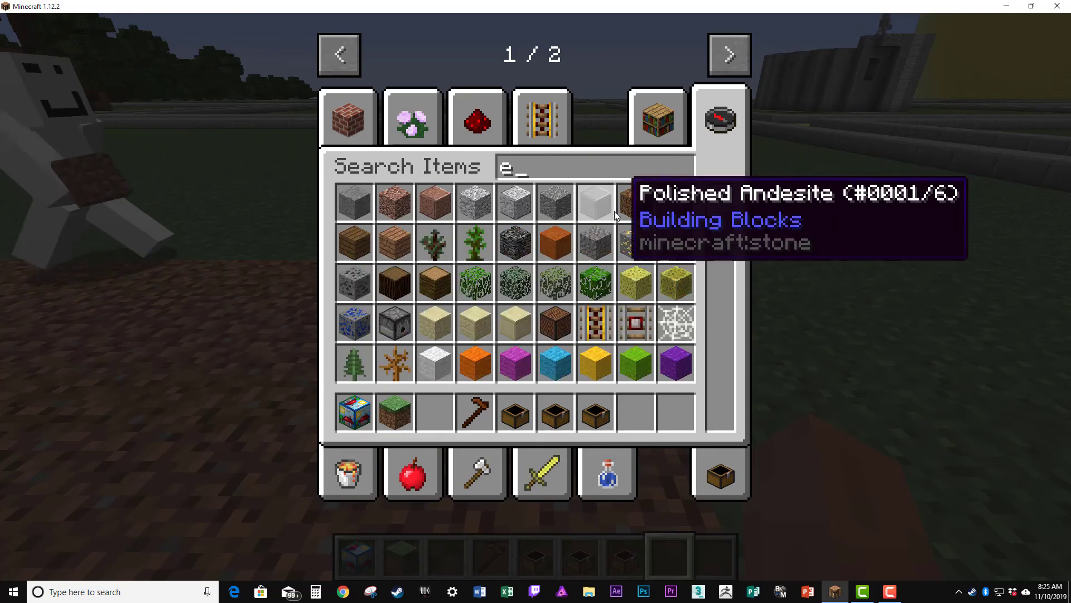
pyautogui.press('Escape')
pyautogui.press('w')
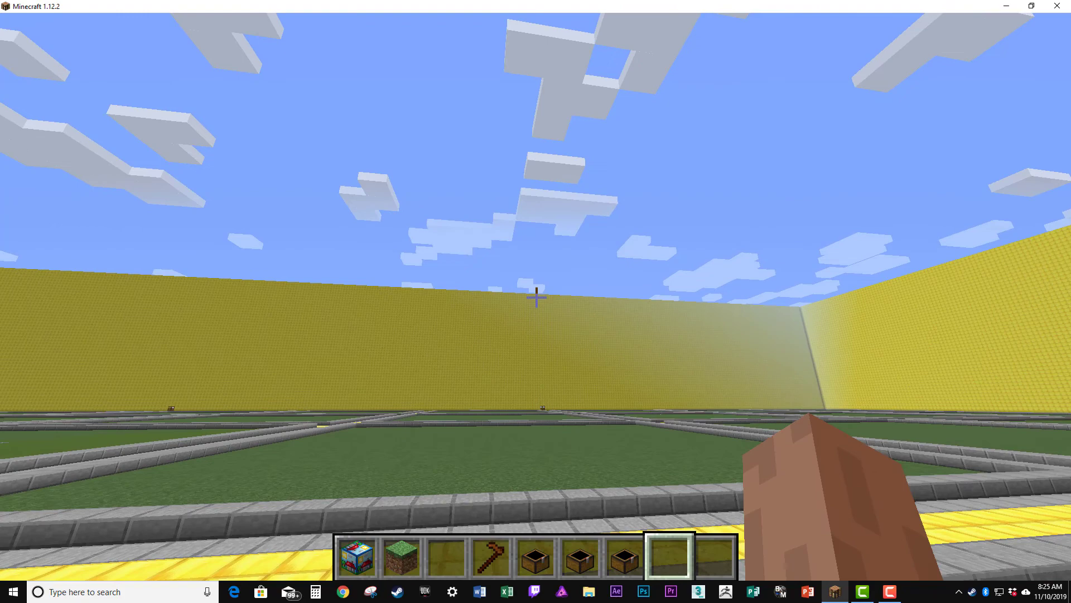
pyautogui.write('/cl')
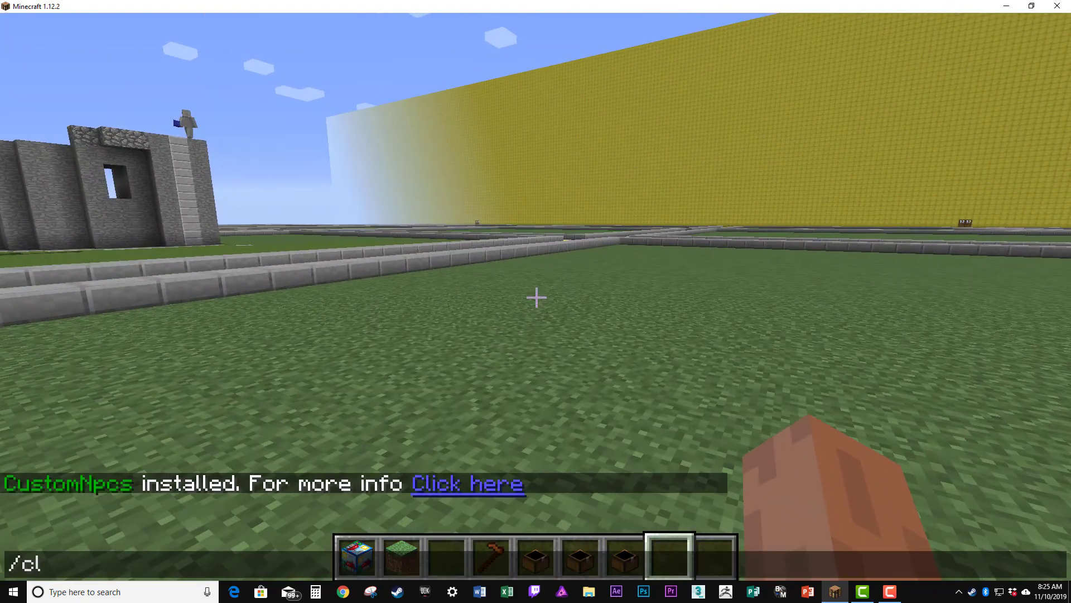
pyautogui.write('e')
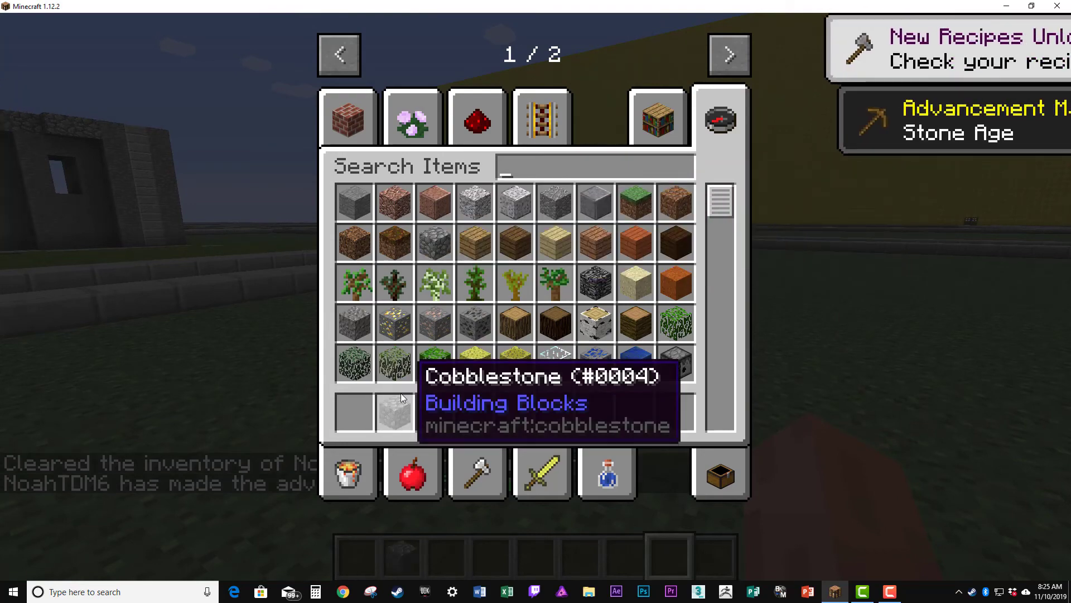
pyautogui.write('e')
pyautogui.scroll(1, 535, 297)
pyautogui.scroll(3, 536, 297)
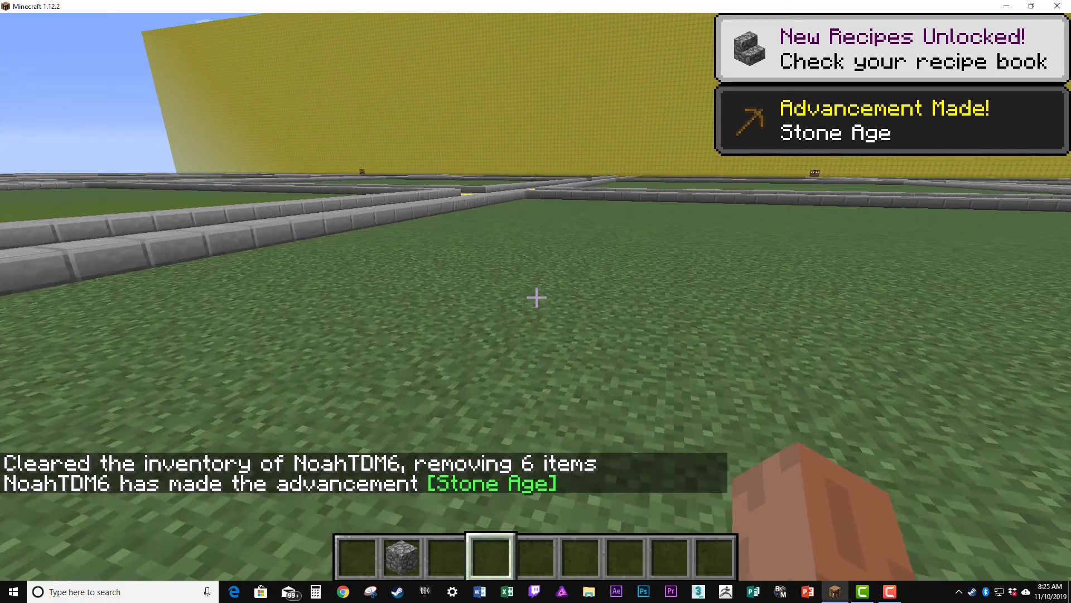
pyautogui.scroll(2, 536, 297)
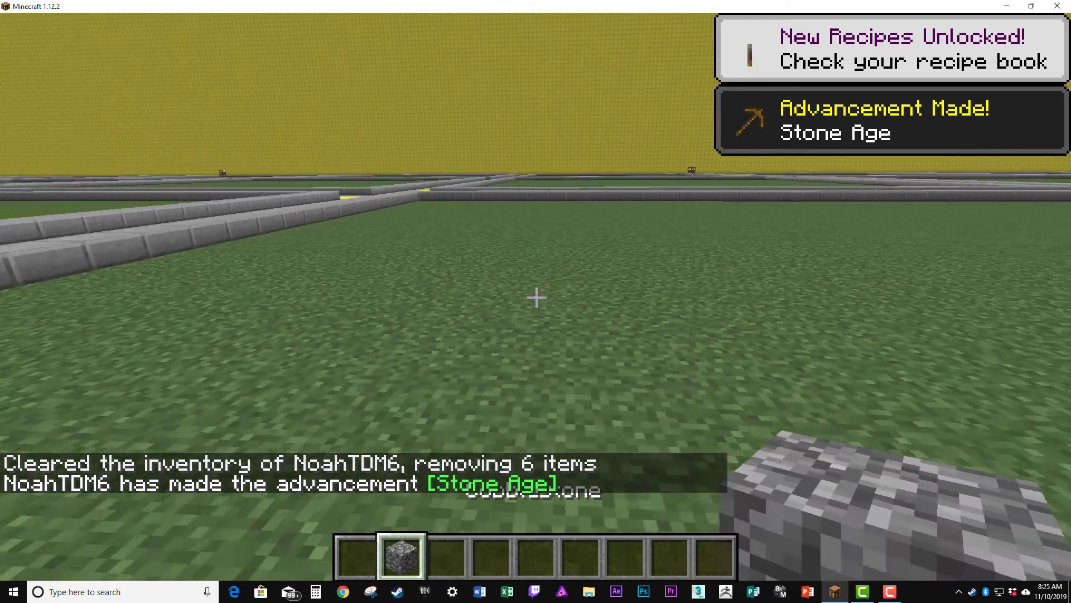
# Step: Place the first cobblestone blocks on the grass and resume the game
pyautogui.rightClick(536, 298)
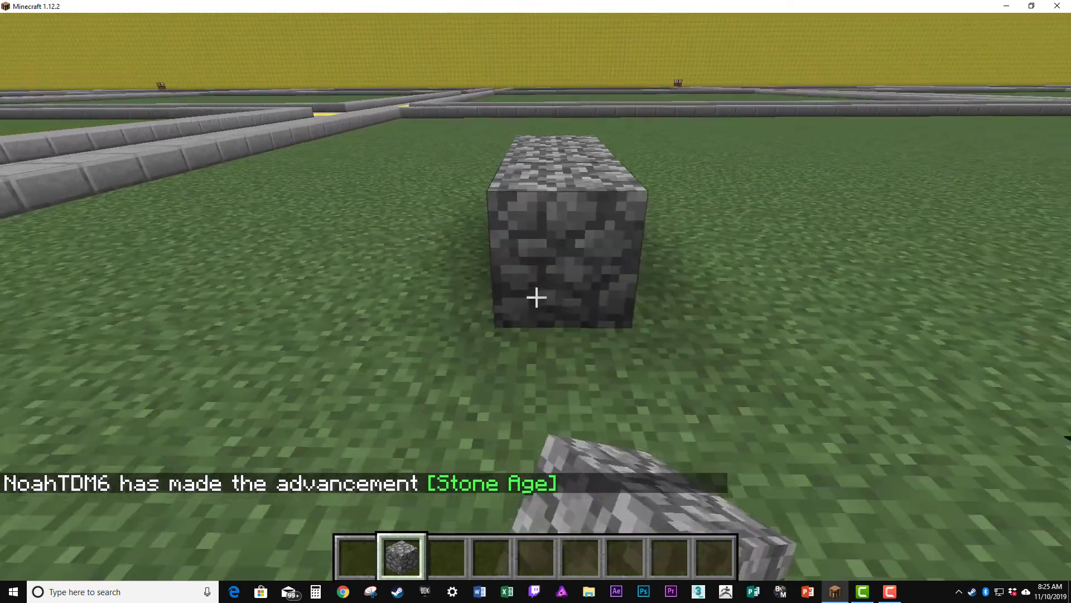
pyautogui.press('Escape')
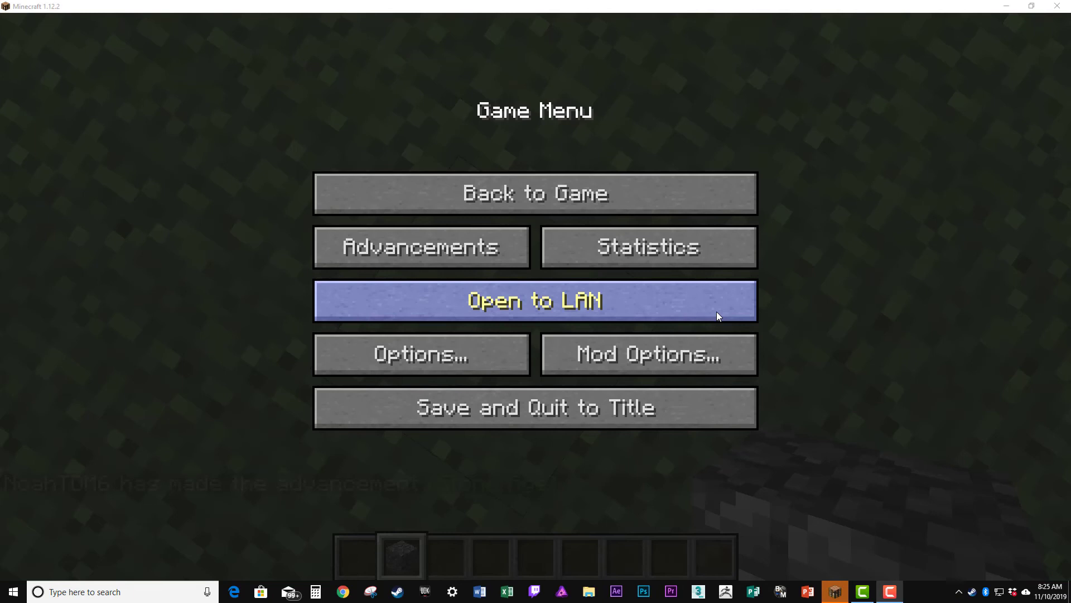
pyautogui.click(614, 180)
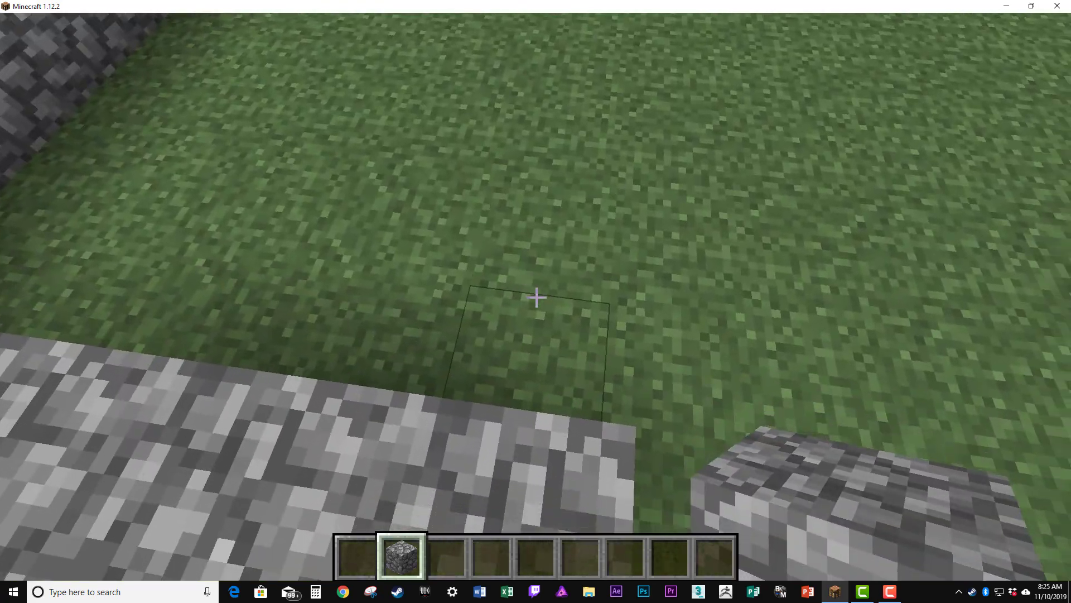
# Step: Extend the cobblestone wall outline and stack a block on the corner pillar
pyautogui.rightClick(536, 297)
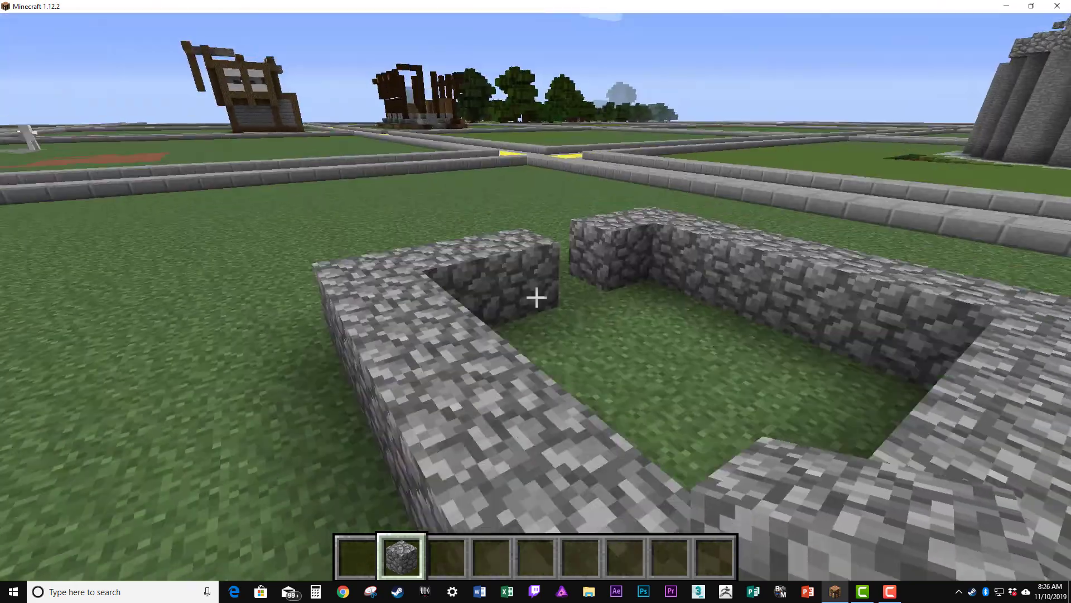
pyautogui.press('e')
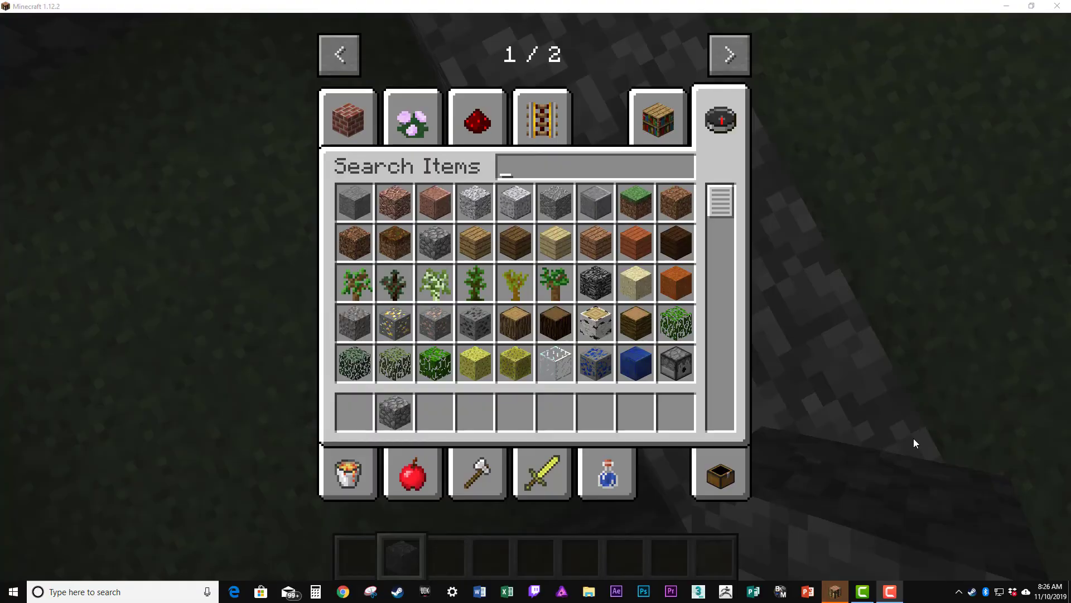
pyautogui.press('e')
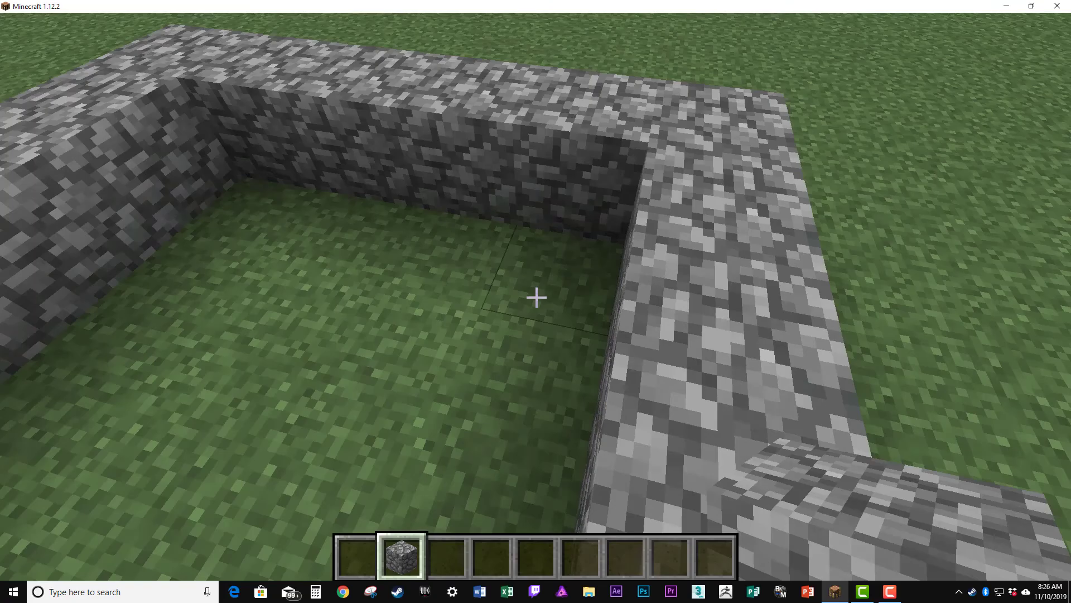
pyautogui.press('w')
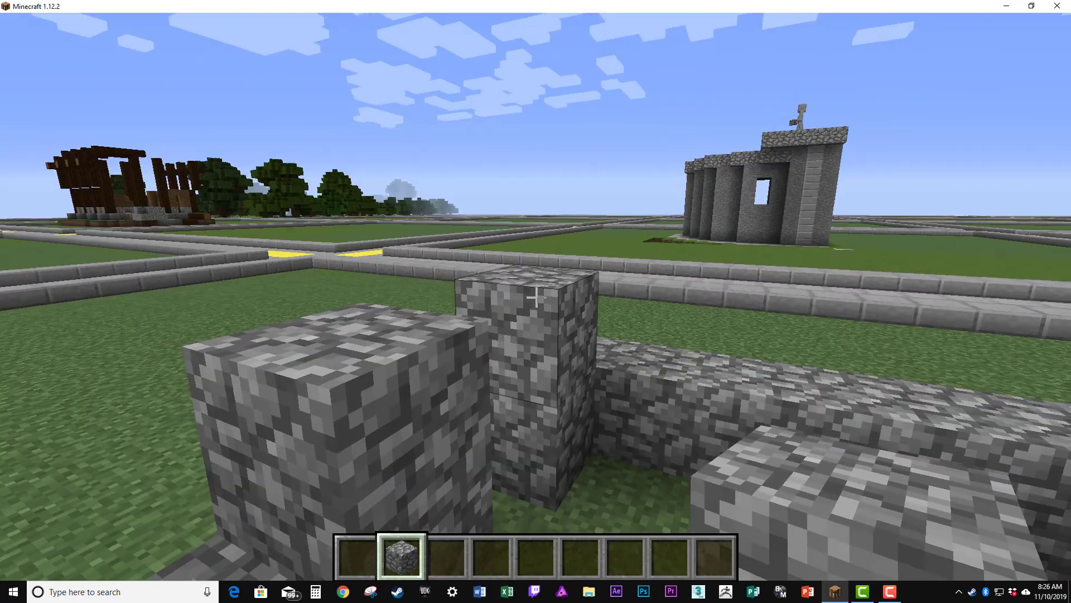
pyautogui.rightClick(534, 293)
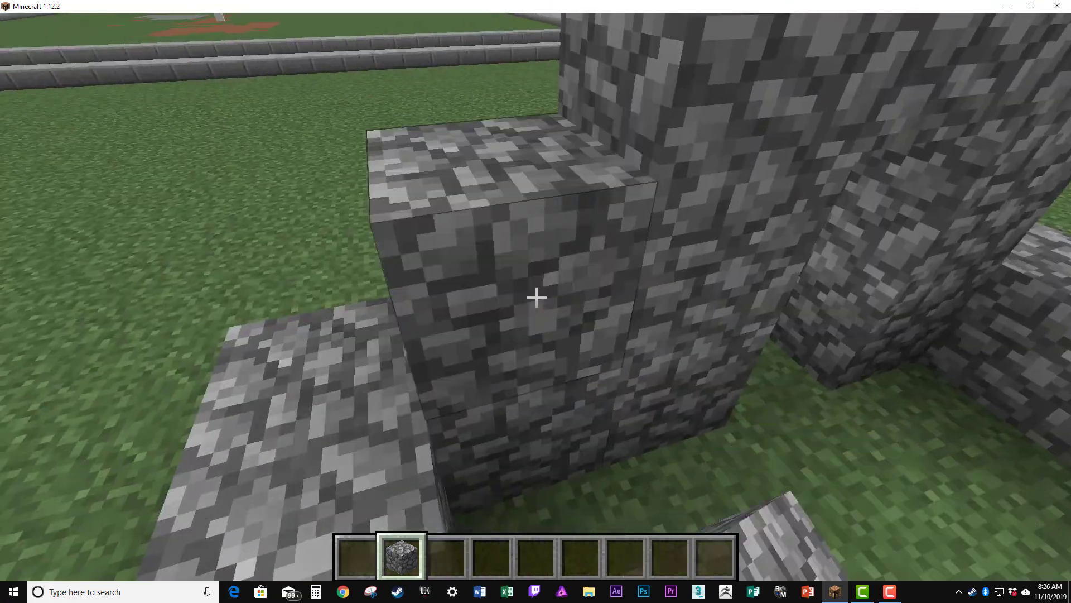